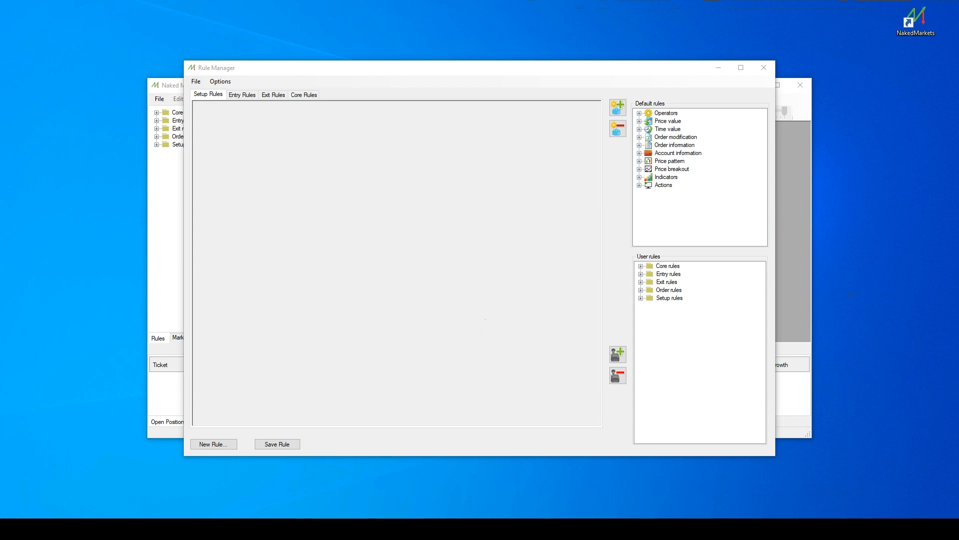
{"action": "left_click", "coordinate": [220, 444]}
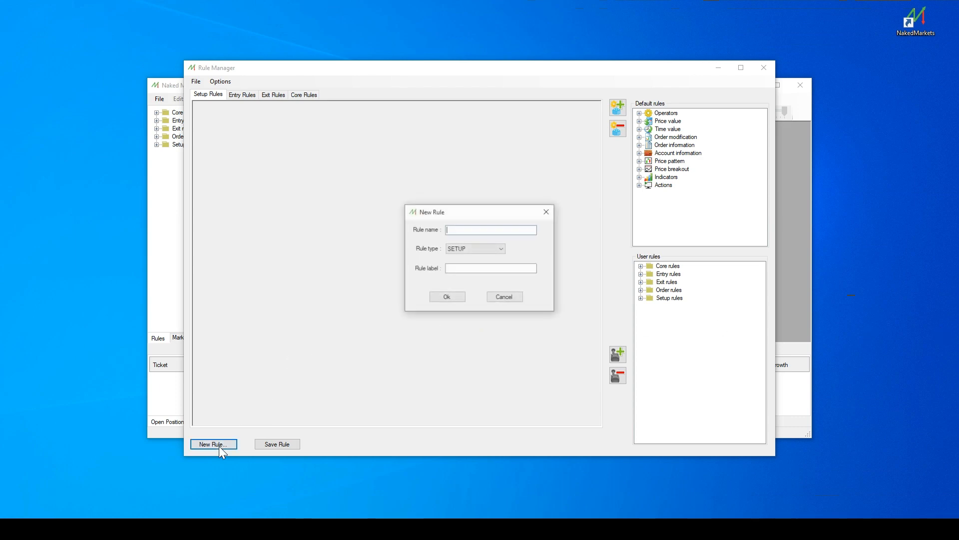
{"action": "left_click", "coordinate": [497, 249]}
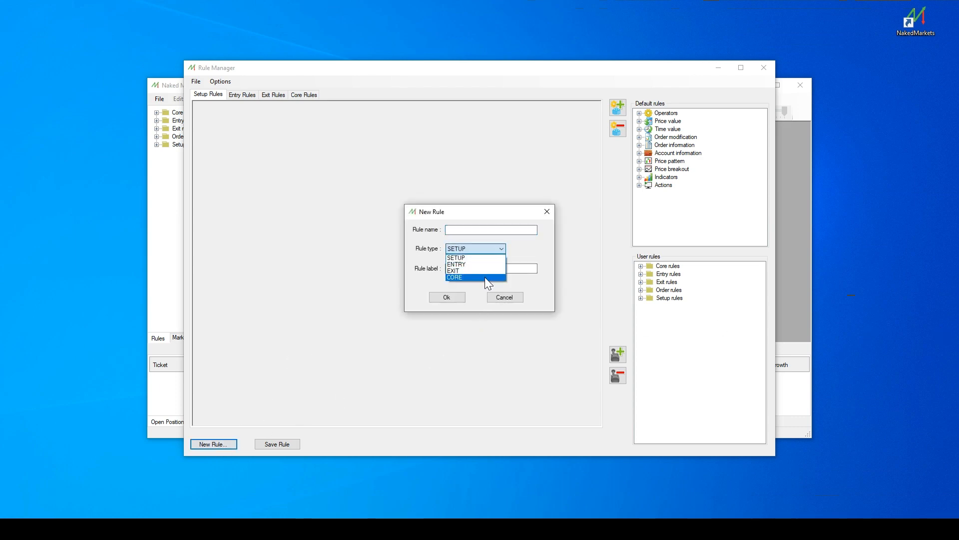
{"action": "left_click", "coordinate": [484, 276]}
{"action": "left_click", "coordinate": [513, 298]}
Create a new user rule of type CORE named DemoCore.
{"action": "left_click", "coordinate": [668, 265]}
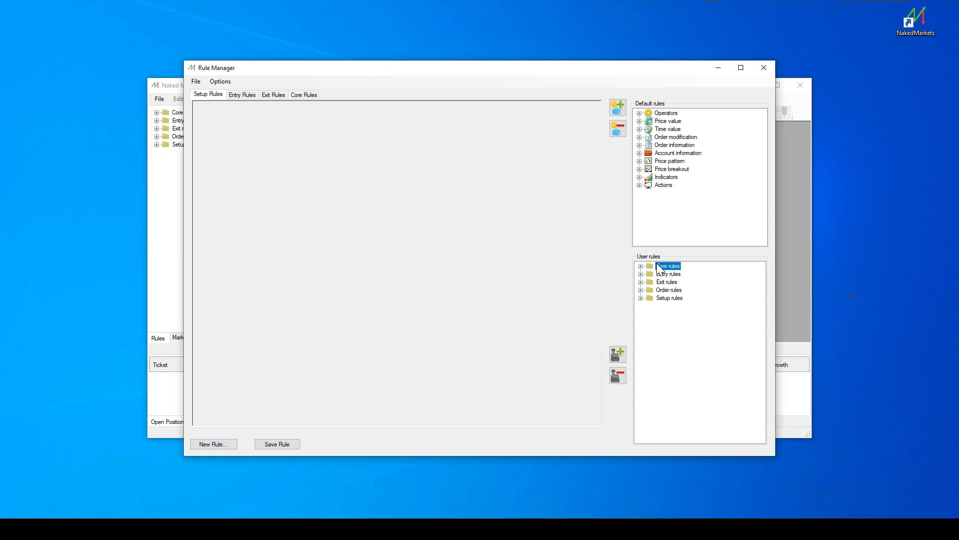
{"action": "right_click", "coordinate": [659, 265]}
{"action": "left_click", "coordinate": [675, 268]}
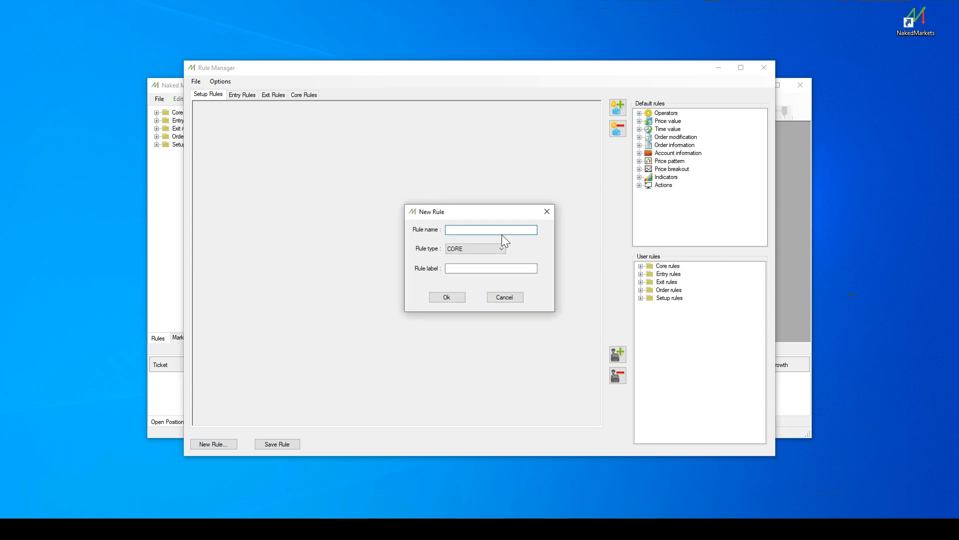
{"action": "type", "text": "DemoCore"}
{"action": "left_click", "coordinate": [447, 299]}
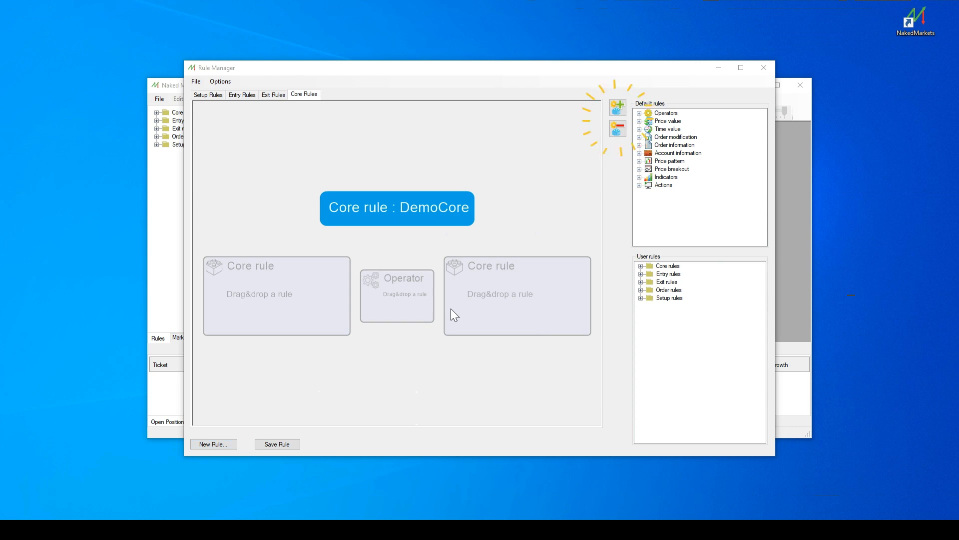
{"action": "left_click", "coordinate": [618, 115]}
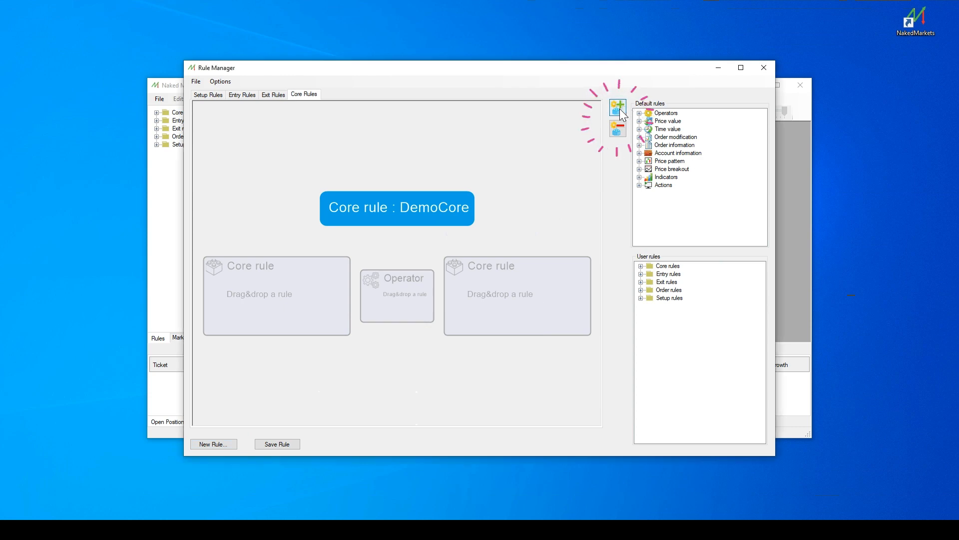
{"action": "left_click", "coordinate": [619, 126]}
{"action": "left_click", "coordinate": [619, 126]}
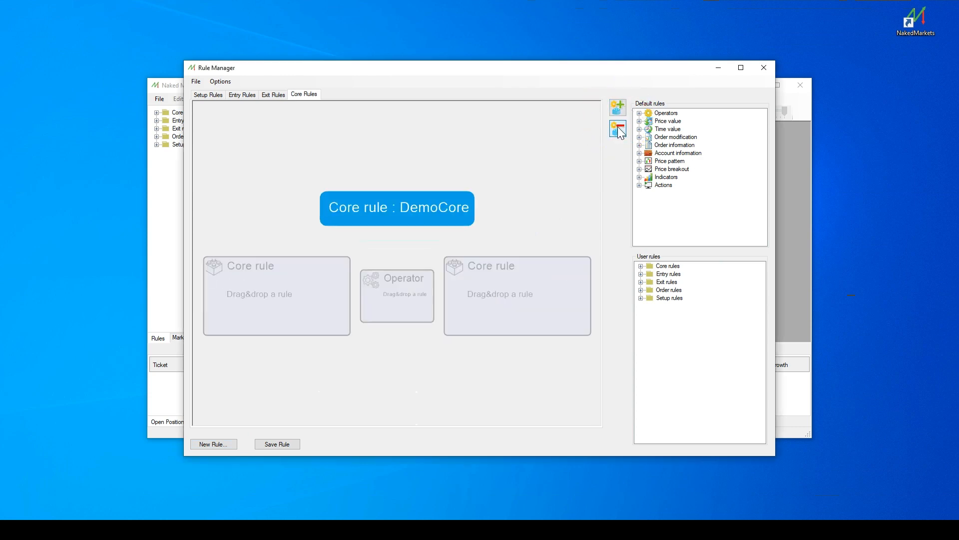
Place the High price value in the first core rule slot and Low in the second, keeping their default parameters.
{"action": "left_click", "coordinate": [639, 121]}
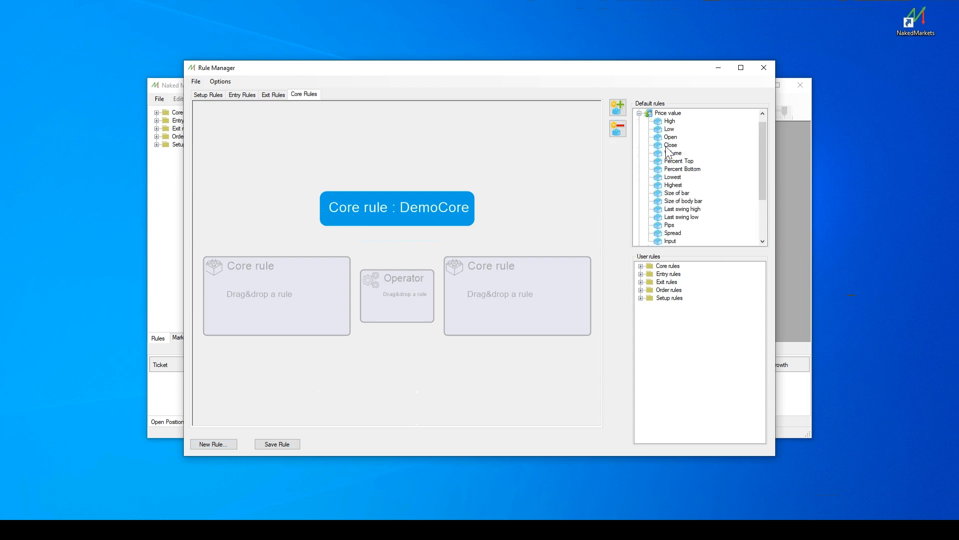
{"action": "left_click_drag", "start_coordinate": [669, 121], "coordinate": [305, 287]}
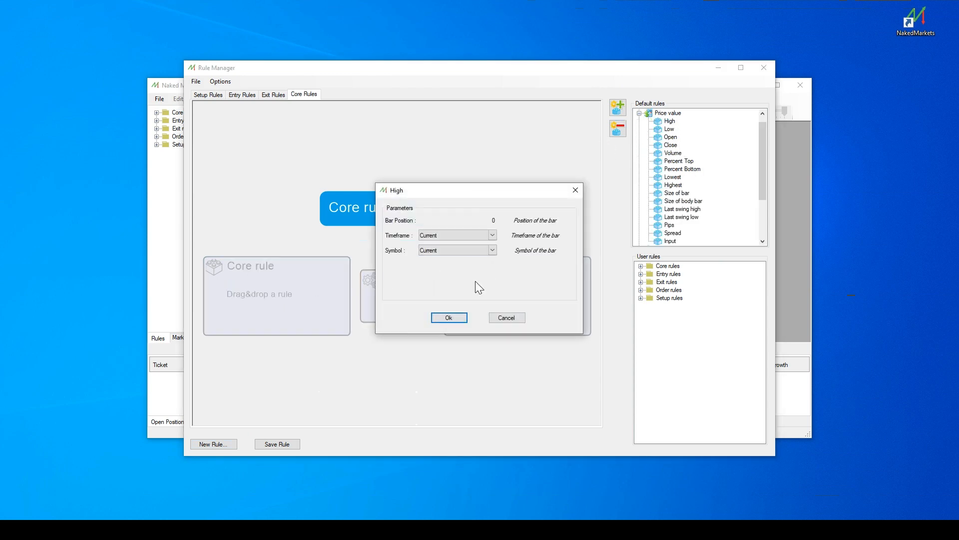
{"action": "left_click", "coordinate": [452, 315]}
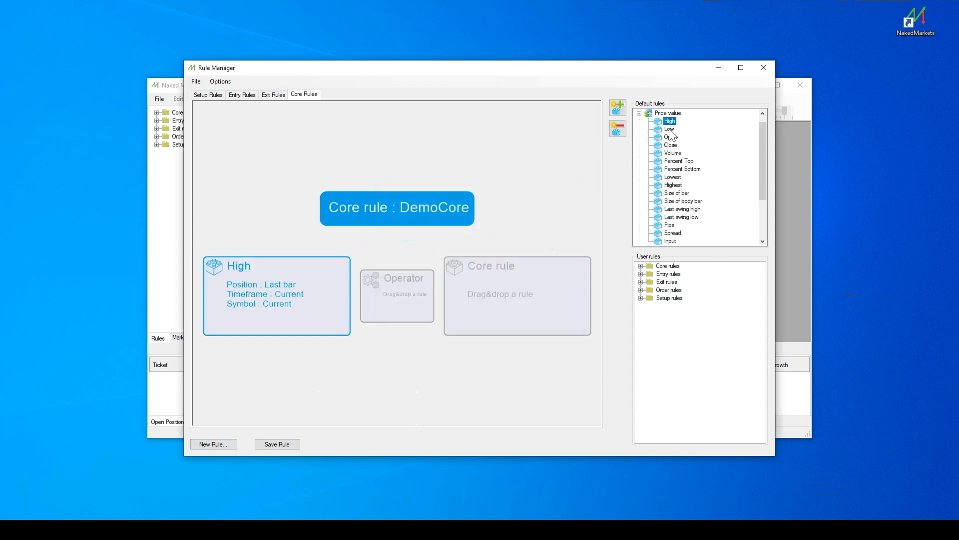
{"action": "left_click_drag", "start_coordinate": [669, 128], "coordinate": [529, 298]}
{"action": "left_click", "coordinate": [463, 316]}
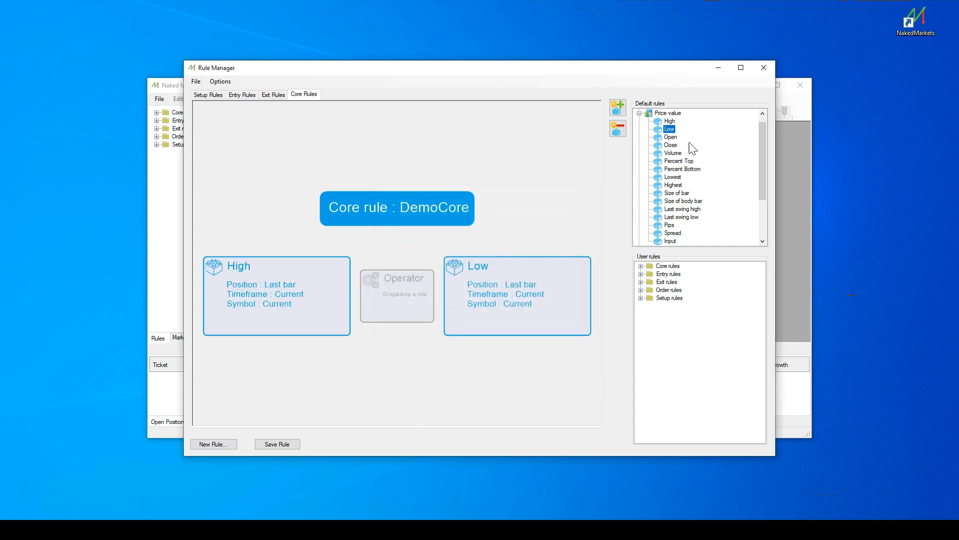
Try the Add (+) operator between High and Low, replacing it with Less (<).
{"action": "left_click", "coordinate": [639, 113]}
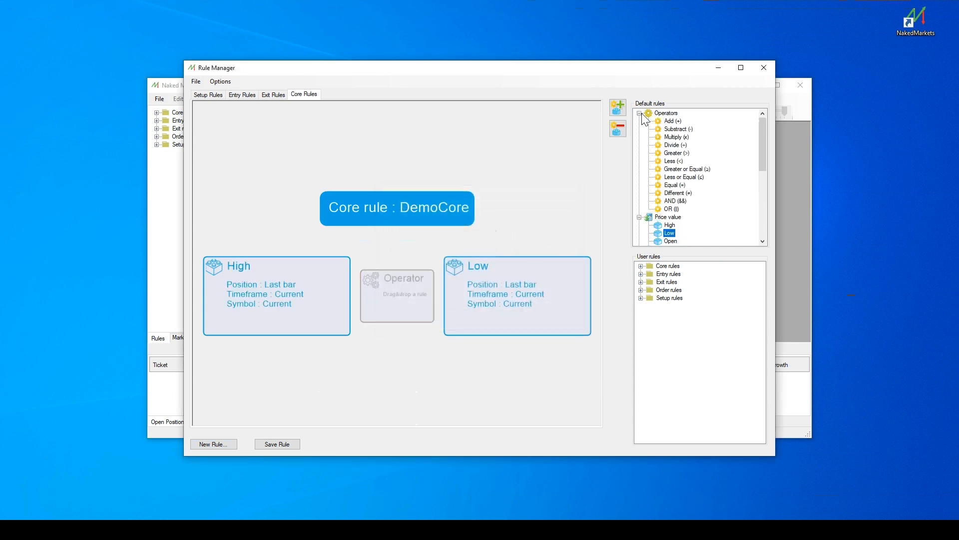
{"action": "left_click_drag", "start_coordinate": [672, 121], "coordinate": [393, 296]}
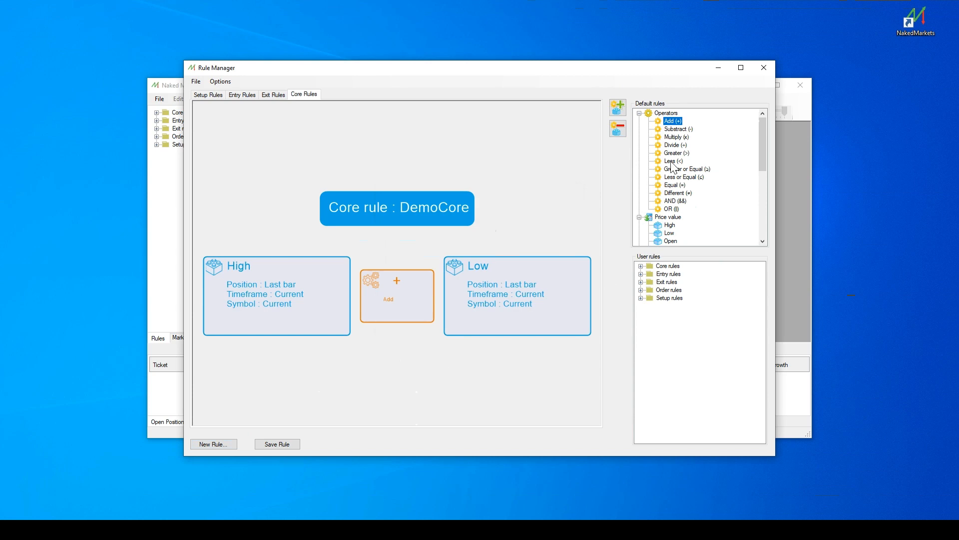
{"action": "left_click_drag", "start_coordinate": [672, 160], "coordinate": [400, 293]}
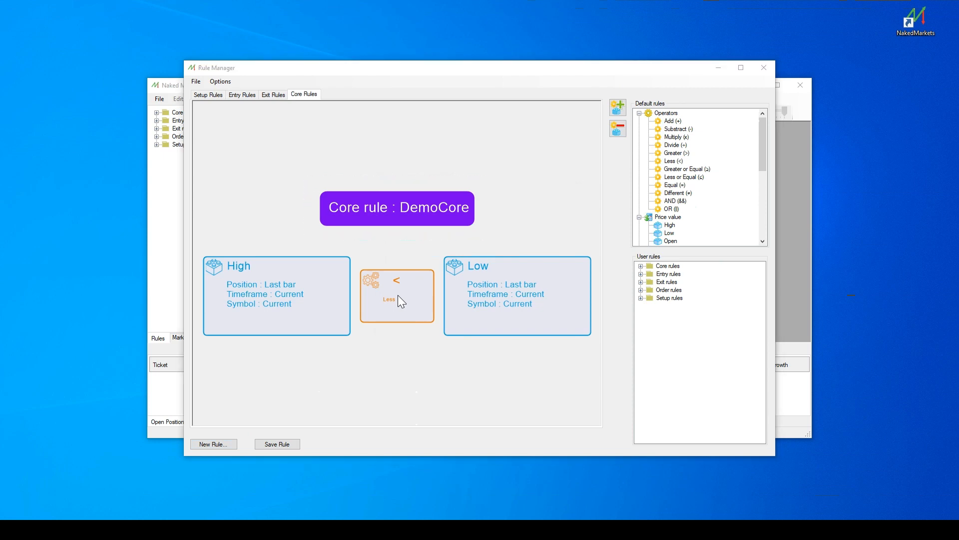
Examine the default rules available under Time value, Price pattern, Price breakout and Indicators.
{"action": "left_click", "coordinate": [639, 114]}
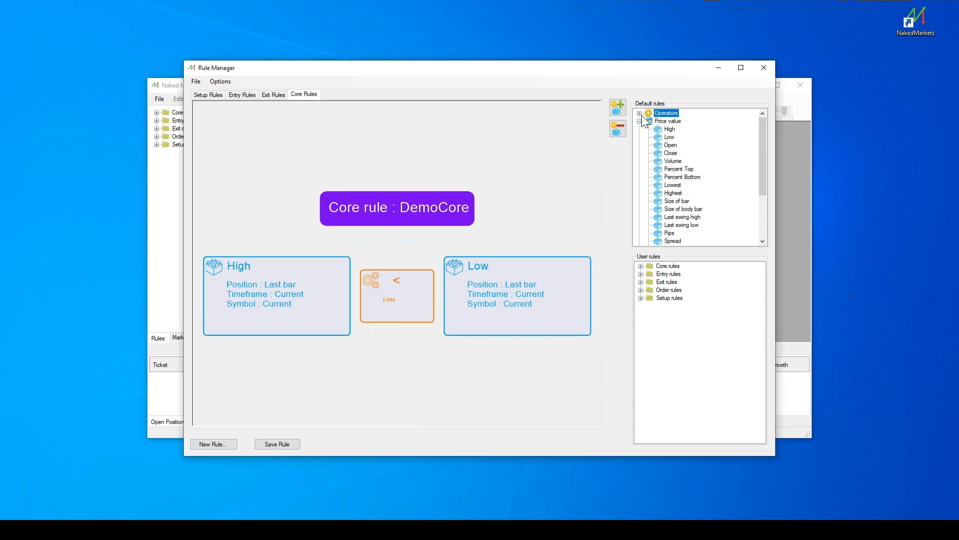
{"action": "left_click_drag", "start_coordinate": [765, 125], "coordinate": [762, 179]}
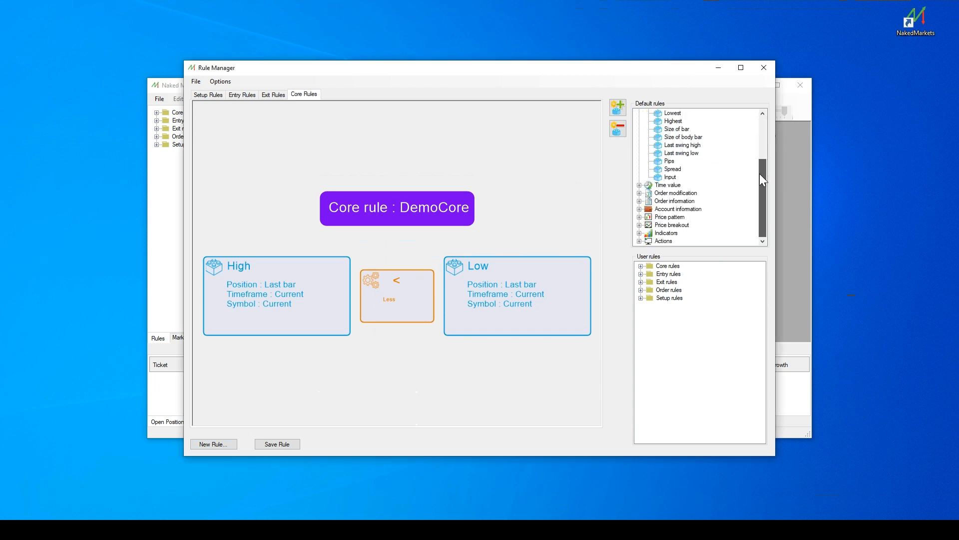
{"action": "left_click", "coordinate": [639, 185]}
{"action": "left_click_drag", "start_coordinate": [760, 178], "coordinate": [762, 190]}
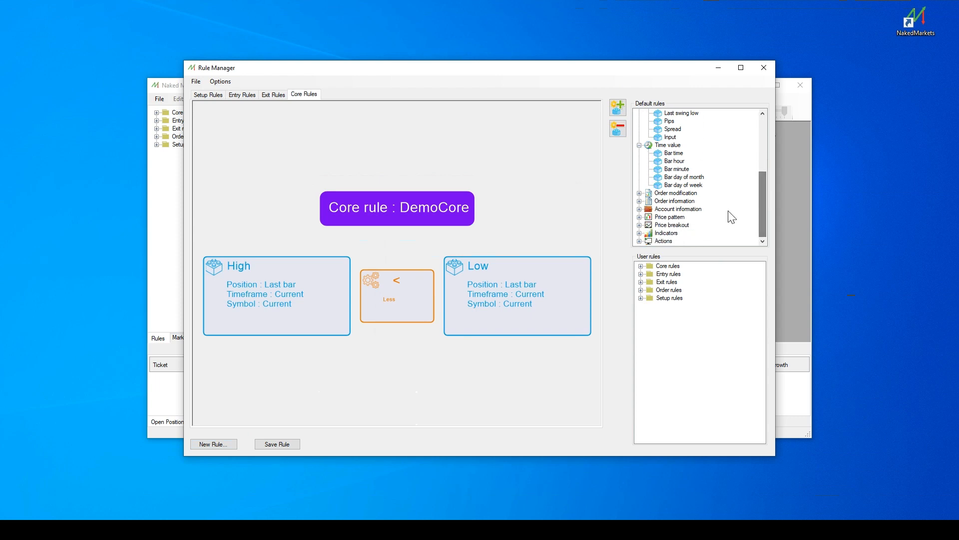
{"action": "left_click", "coordinate": [640, 217]}
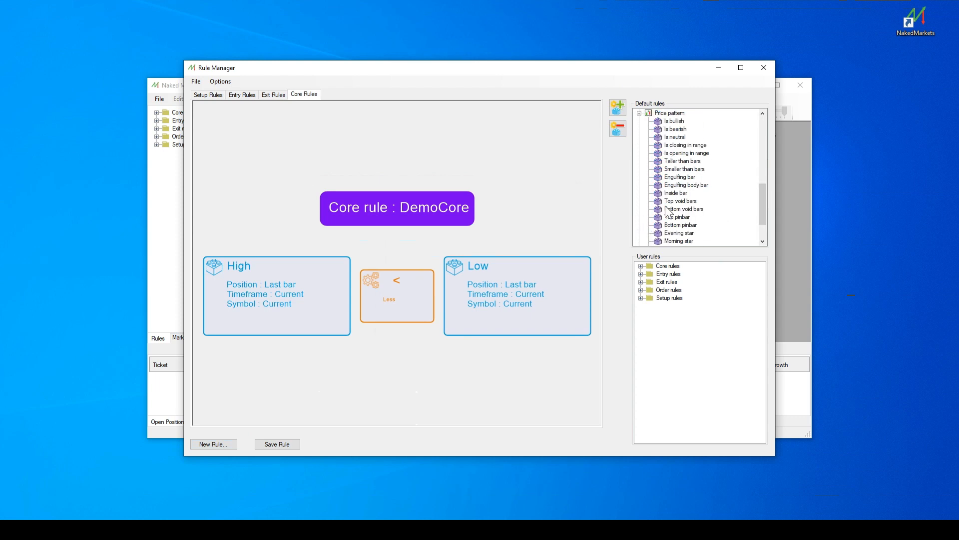
{"action": "scroll", "coordinate": [764, 202], "scroll_direction": "down", "scroll_amount": 1}
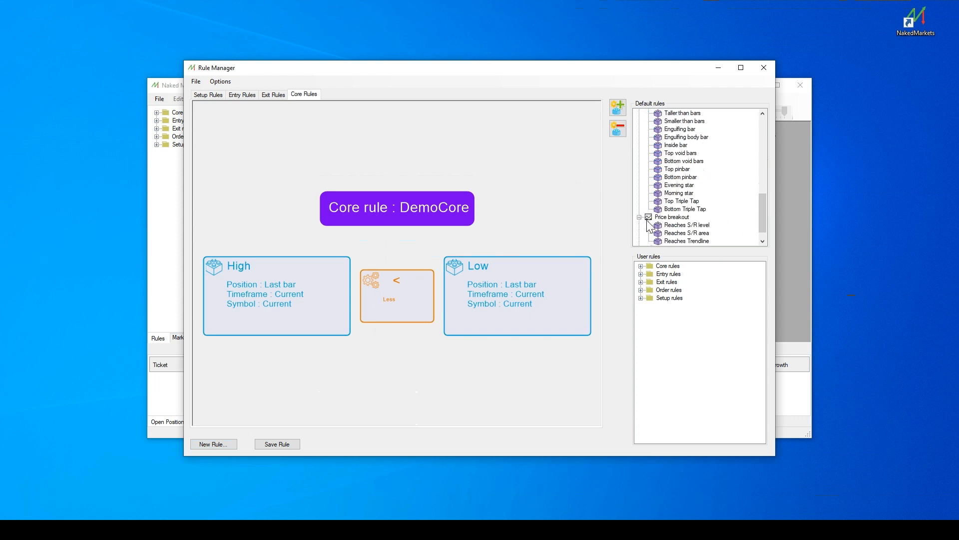
{"action": "scroll", "coordinate": [761, 203], "scroll_direction": "down", "scroll_amount": 1}
{"action": "scroll", "coordinate": [760, 202], "scroll_direction": "down", "scroll_amount": 1}
{"action": "left_click", "coordinate": [640, 233]}
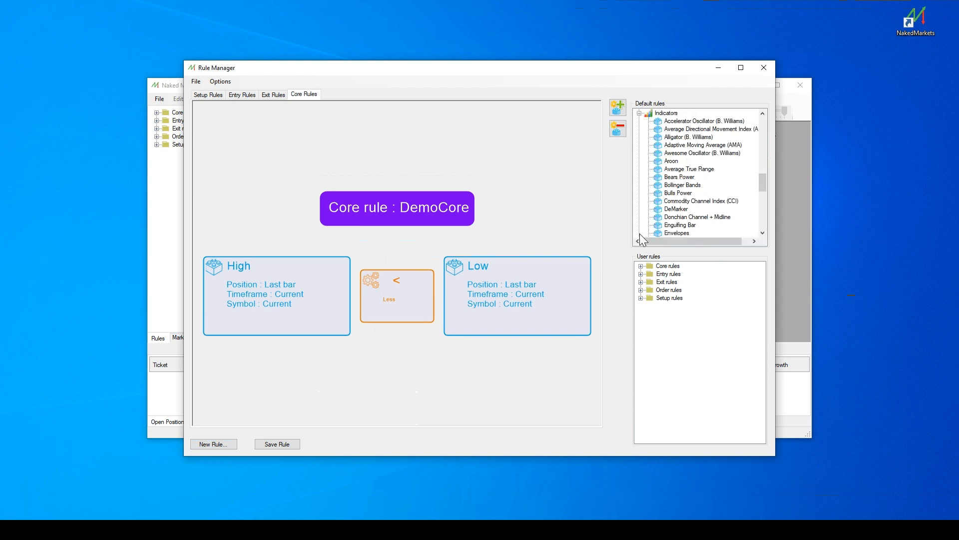
{"action": "scroll", "coordinate": [763, 182], "scroll_direction": "down", "scroll_amount": 8}
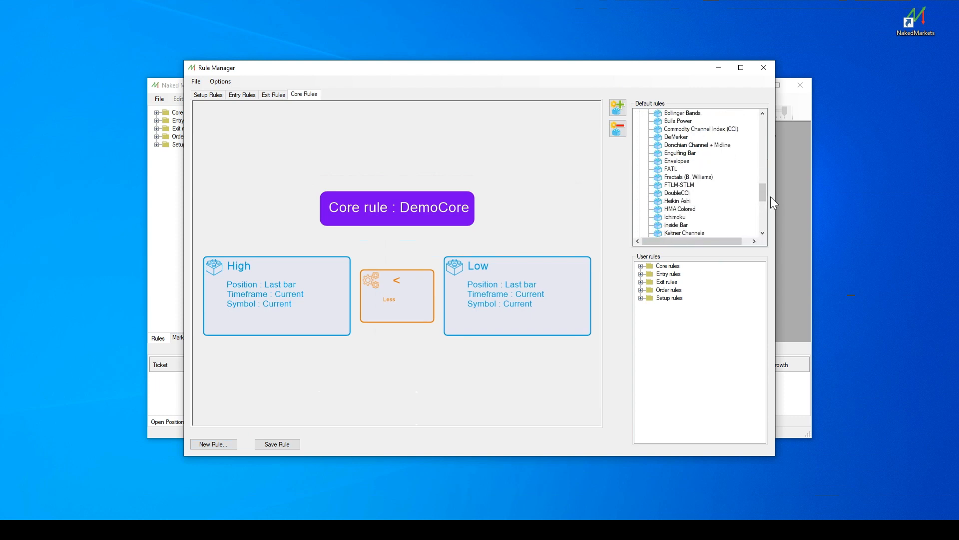
{"action": "left_click_drag", "start_coordinate": [763, 220], "coordinate": [750, 287]}
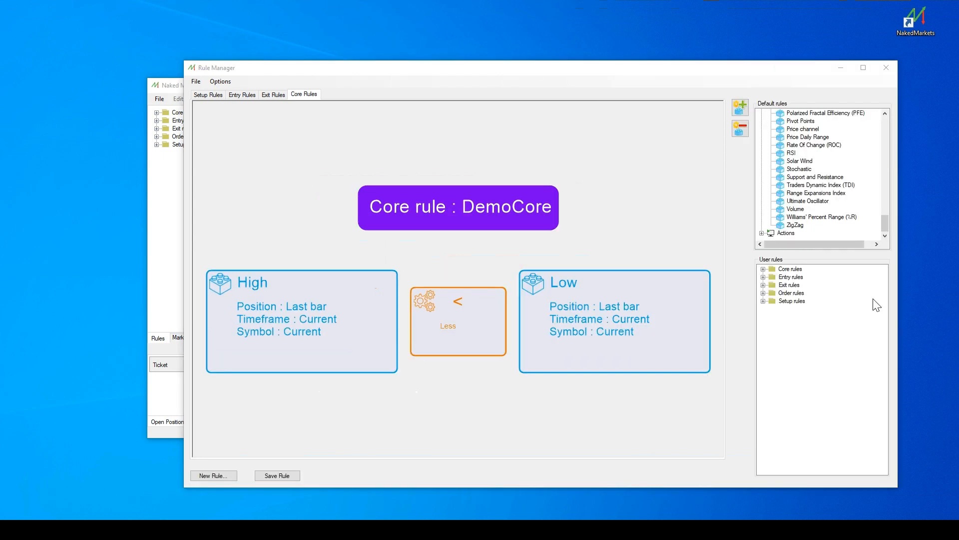
Change the operator between High and Low to Add (+), and extend the rule with a Multiply (x) operator after Low.
{"action": "left_click_drag", "start_coordinate": [884, 224], "coordinate": [885, 122]}
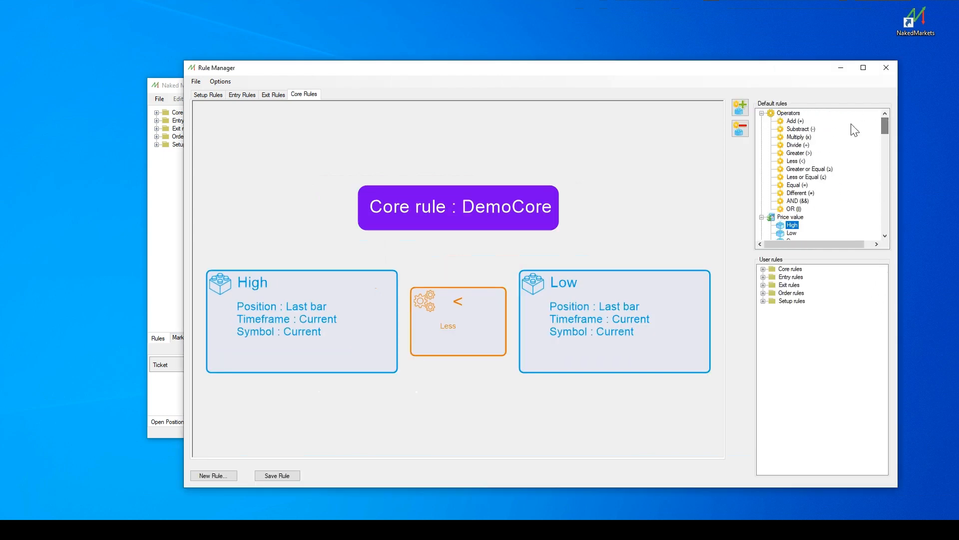
{"action": "left_click_drag", "start_coordinate": [795, 121], "coordinate": [469, 310]}
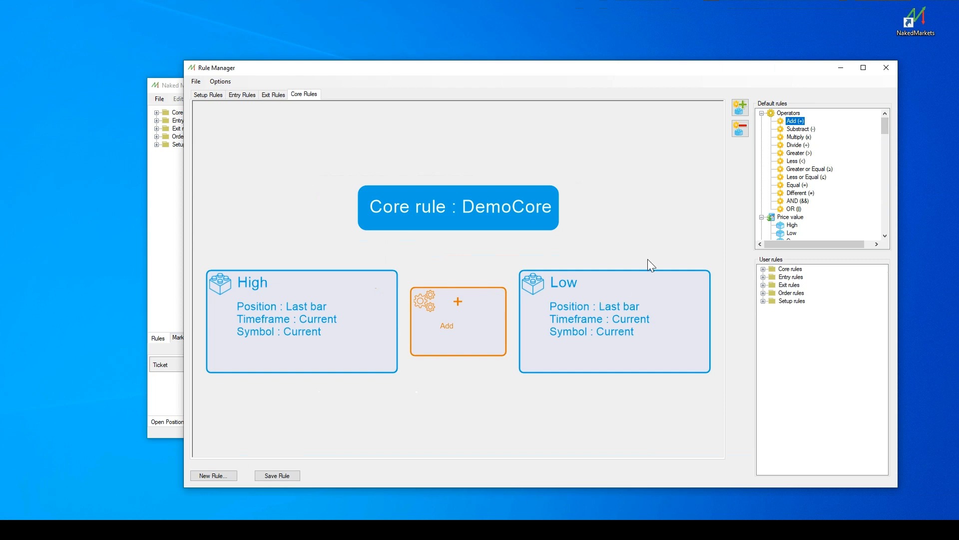
{"action": "left_click", "coordinate": [740, 107]}
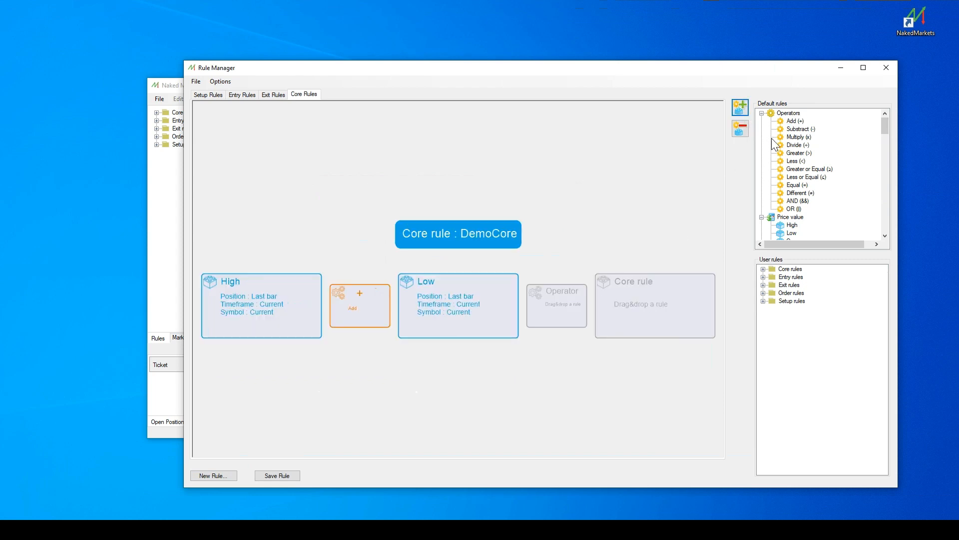
{"action": "left_click_drag", "start_coordinate": [799, 137], "coordinate": [560, 305]}
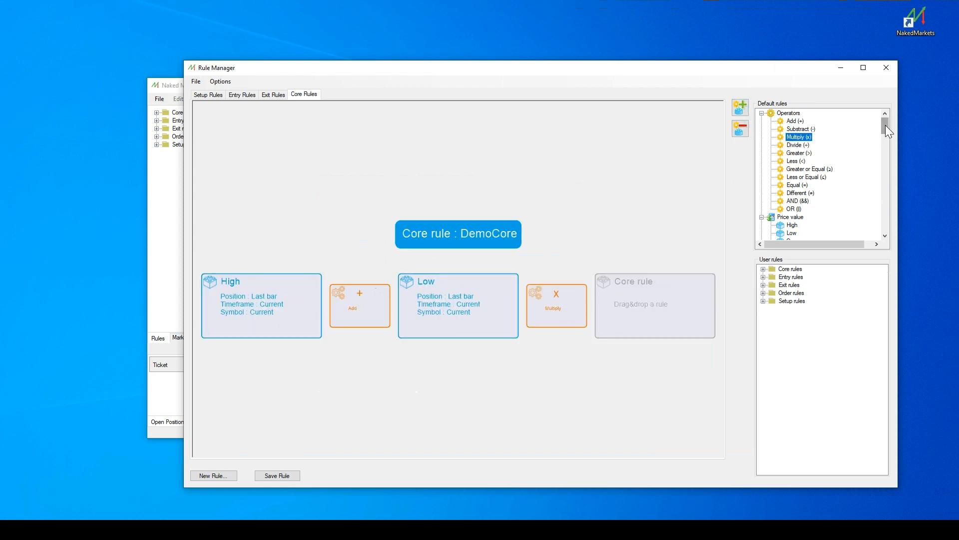
Fill the empty core rule slot after Multiply with an Input price value of 2.
{"action": "left_click_drag", "start_coordinate": [886, 125], "coordinate": [883, 148]}
{"action": "left_click_drag", "start_coordinate": [794, 161], "coordinate": [658, 302]}
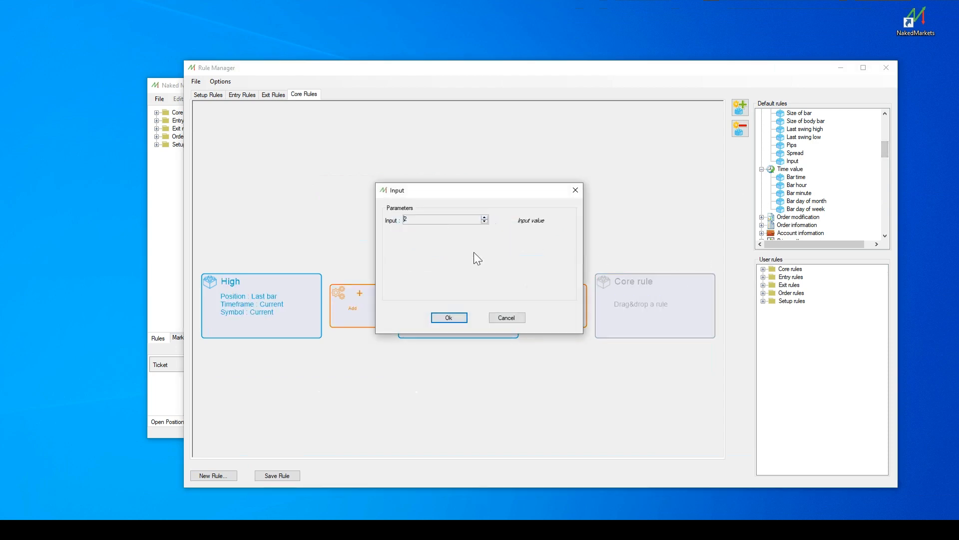
{"action": "left_click", "coordinate": [450, 317]}
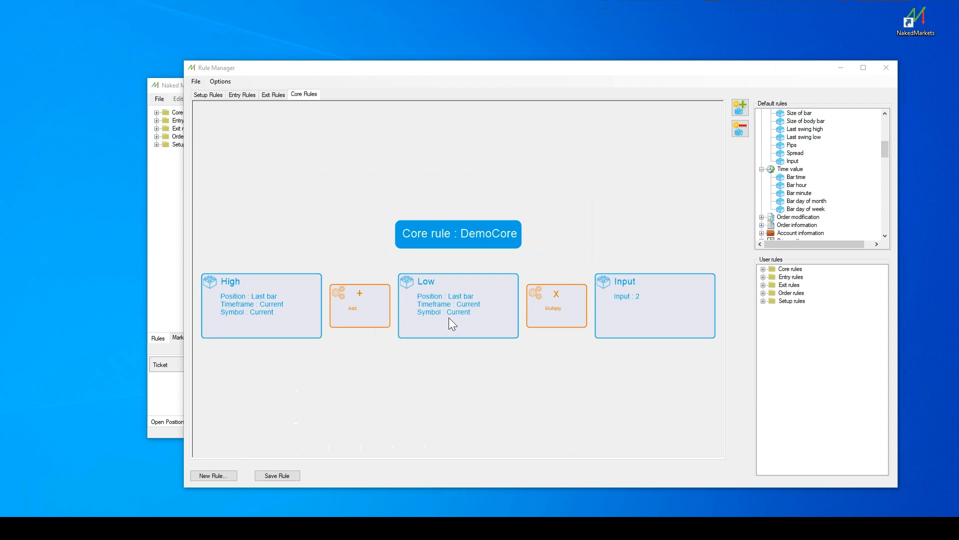
Create another user rule of type CORE named HighLow.
{"action": "right_click", "coordinate": [788, 269]}
{"action": "left_click", "coordinate": [819, 274]}
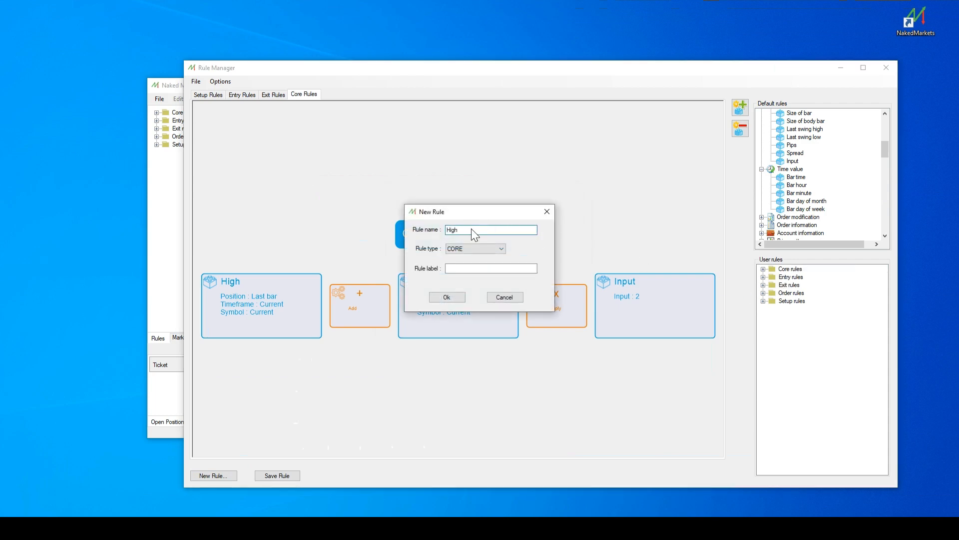
{"action": "left_click", "coordinate": [443, 296]}
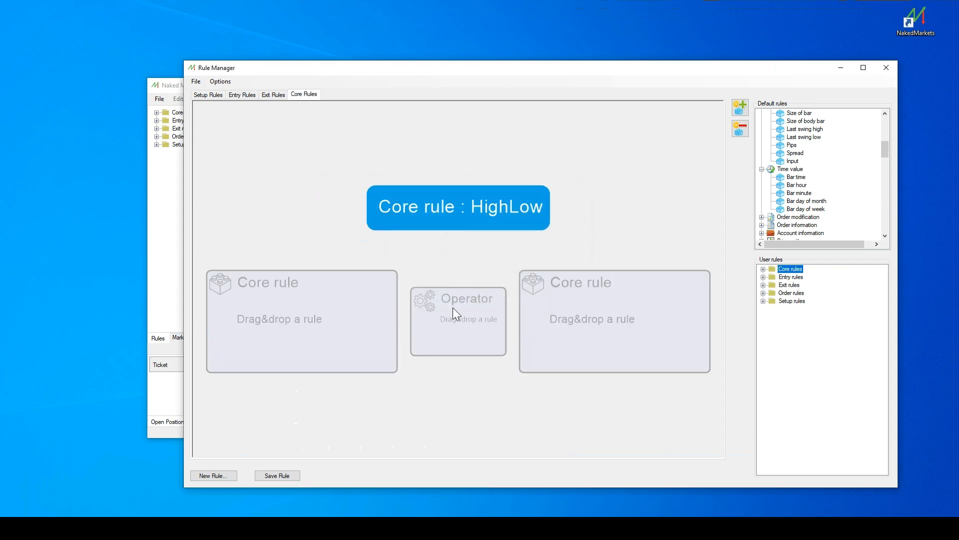
Build the HighLow rule as High Add (+) Low with default parameters for both price values, and save it.
{"action": "scroll", "coordinate": [857, 157], "scroll_direction": "up", "scroll_amount": 6}
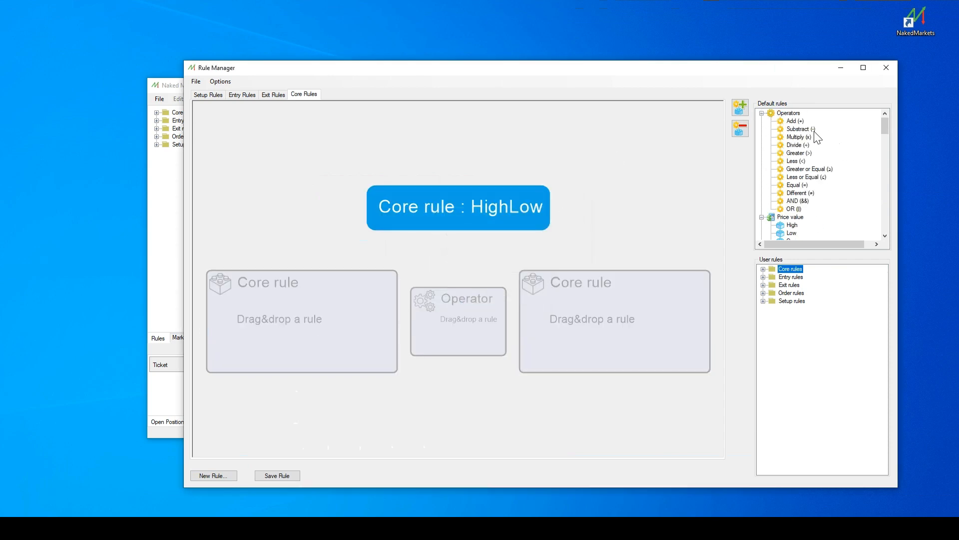
{"action": "left_click_drag", "start_coordinate": [798, 121], "coordinate": [475, 311]}
{"action": "scroll", "coordinate": [819, 174], "scroll_direction": "down", "scroll_amount": 2}
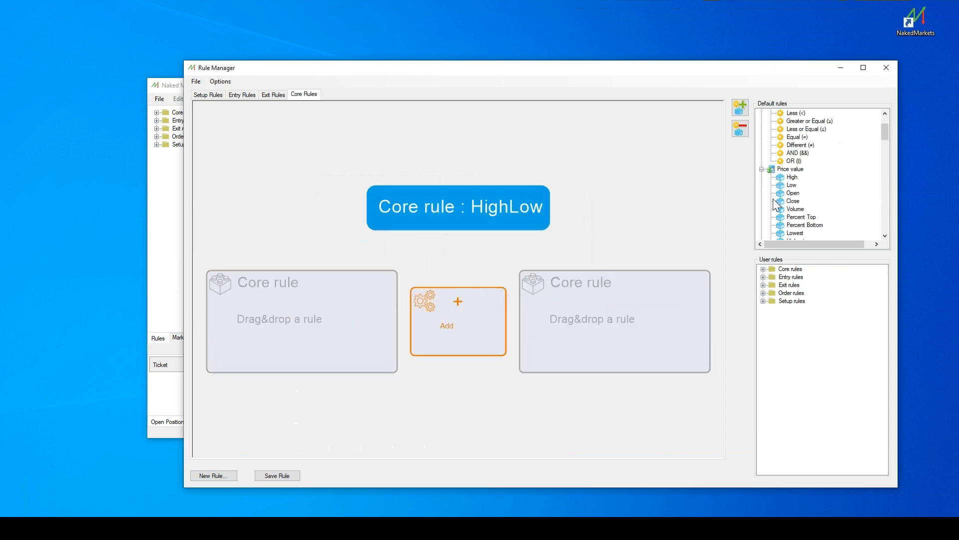
{"action": "left_click_drag", "start_coordinate": [792, 177], "coordinate": [356, 294]}
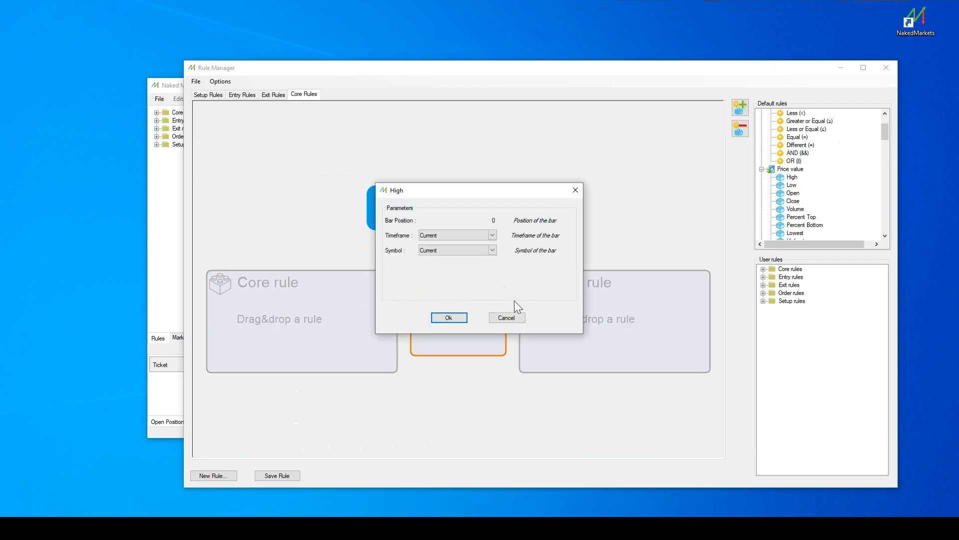
{"action": "left_click", "coordinate": [449, 316]}
{"action": "left_click_drag", "start_coordinate": [791, 185], "coordinate": [572, 335]}
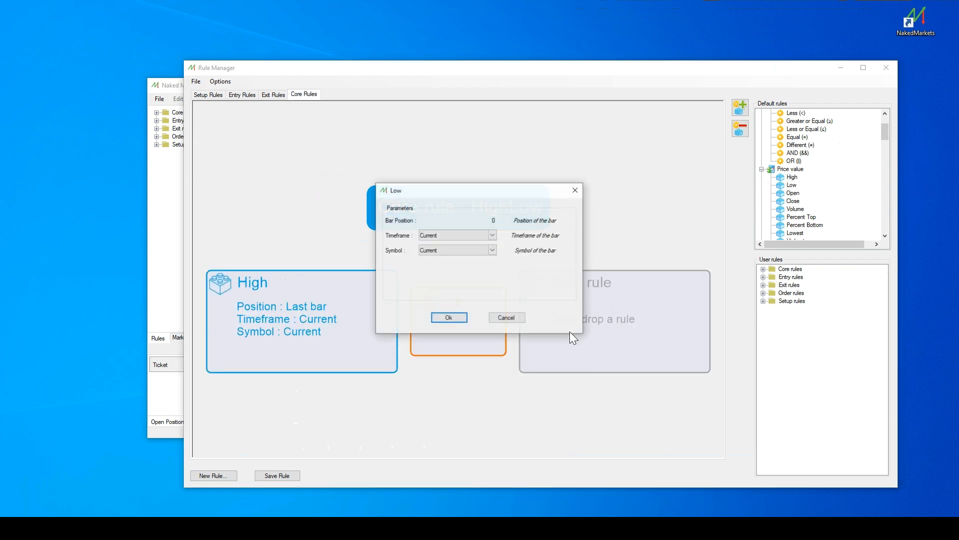
{"action": "left_click", "coordinate": [444, 316]}
{"action": "left_click", "coordinate": [279, 475]}
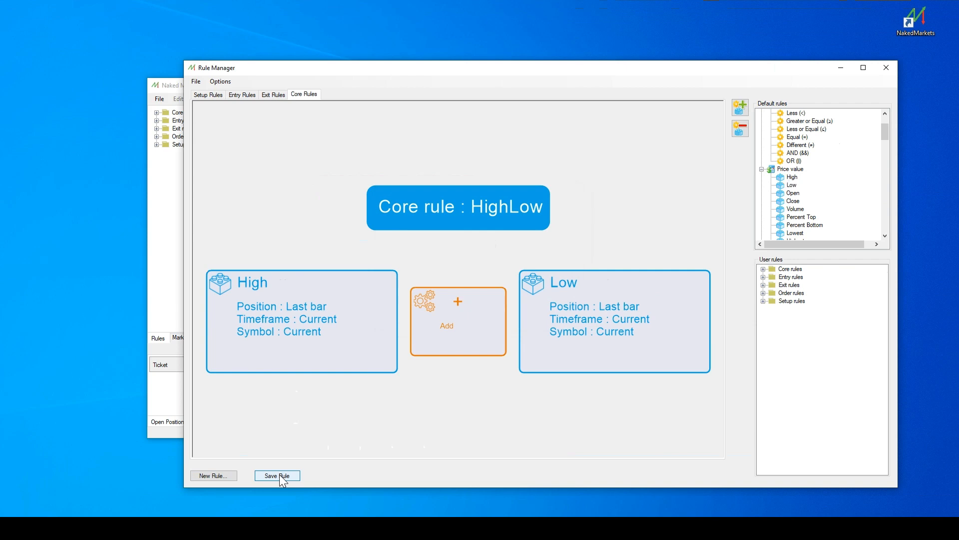
Create another user rule of type CORE named DemoCore2.
{"action": "right_click", "coordinate": [787, 272]}
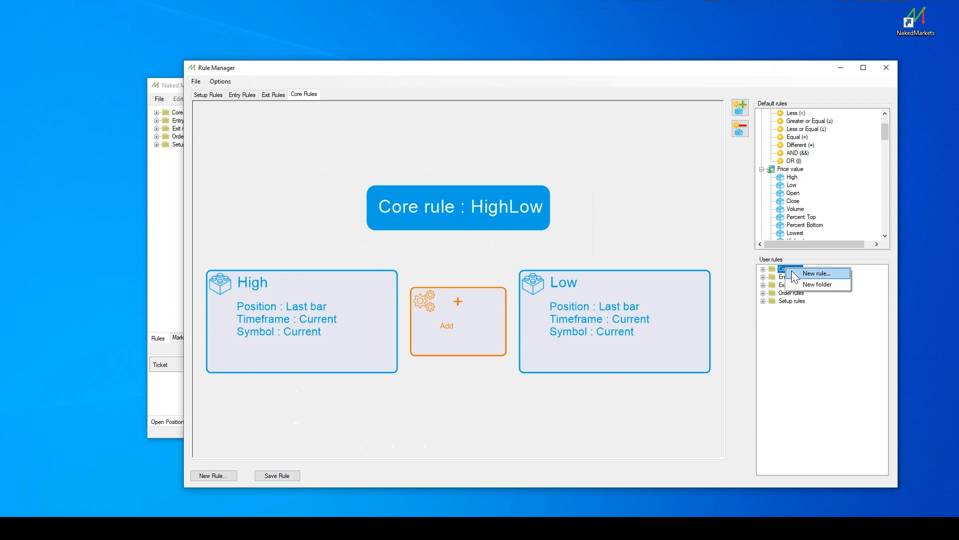
{"action": "left_click", "coordinate": [804, 285]}
{"action": "type", "text": "DemoCore2"}
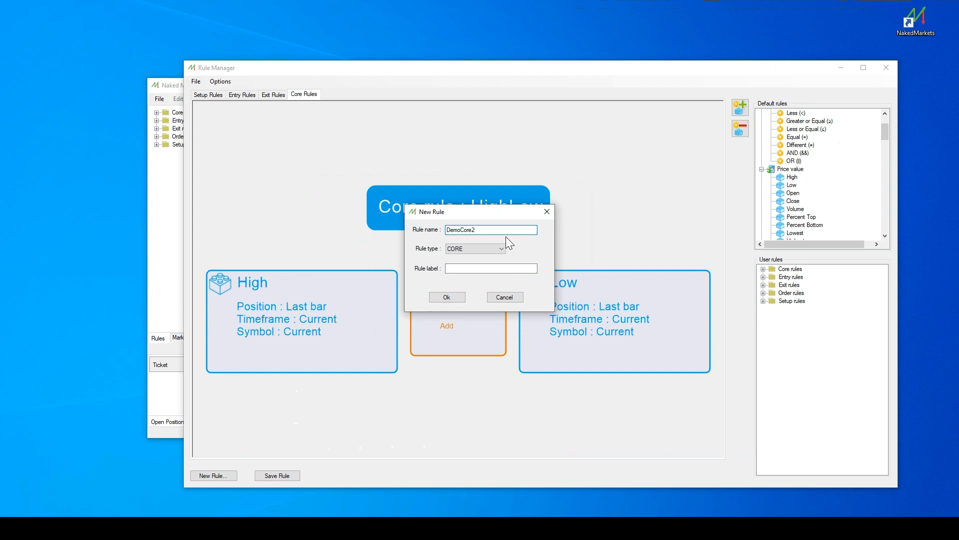
{"action": "left_click", "coordinate": [457, 297]}
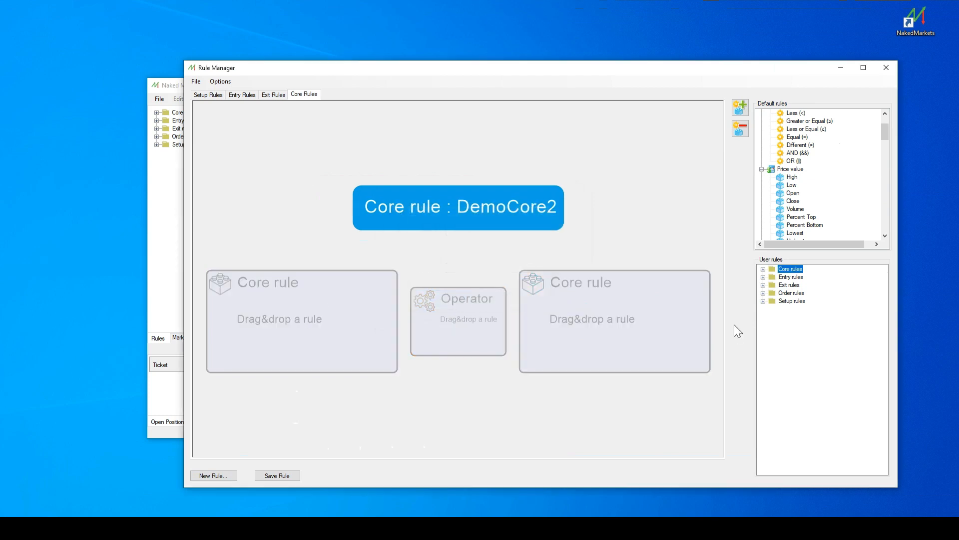
Place the saved HighLow user rule in DemoCore2's first core rule slot and set the operator to Multiply (x).
{"action": "left_click", "coordinate": [763, 269]}
{"action": "left_click_drag", "start_coordinate": [798, 293], "coordinate": [433, 292]}
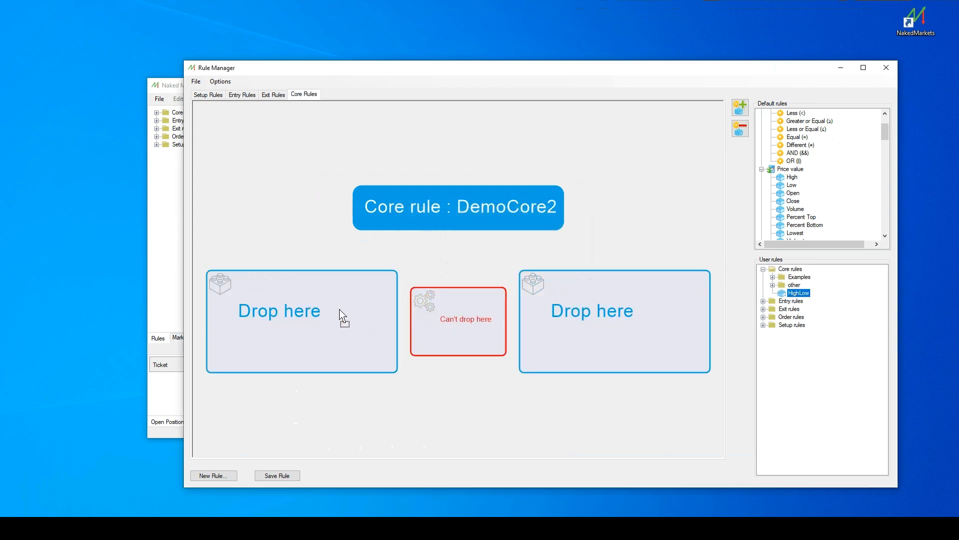
{"action": "left_click_drag", "start_coordinate": [340, 309], "coordinate": [340, 310]}
{"action": "scroll", "coordinate": [806, 170], "scroll_direction": "up", "scroll_amount": 1}
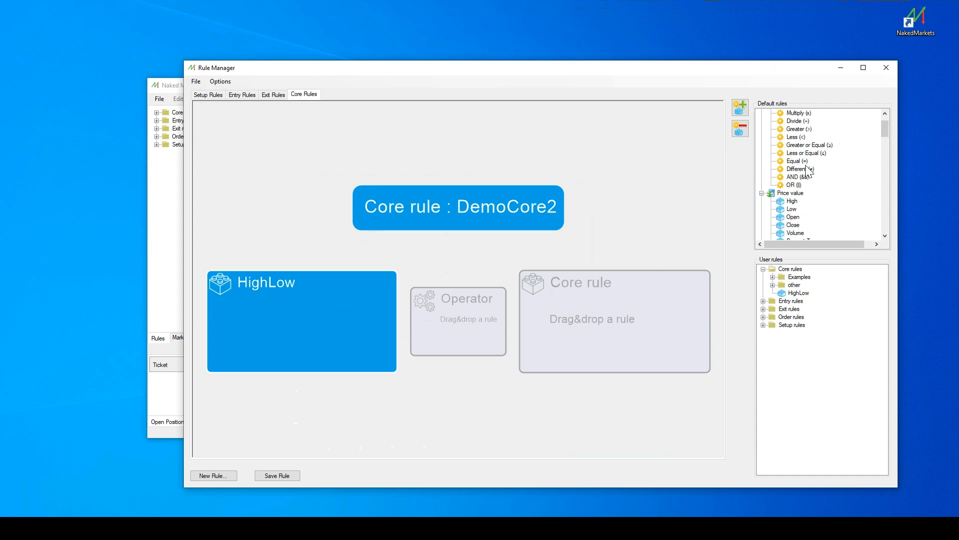
{"action": "scroll", "coordinate": [808, 171], "scroll_direction": "up", "scroll_amount": 1}
{"action": "left_click_drag", "start_coordinate": [799, 136], "coordinate": [473, 314]}
Fill the remaining core rule slot with an Input price value of 2, and expand the HighLow block to show its components.
{"action": "scroll", "coordinate": [811, 164], "scroll_direction": "down", "scroll_amount": 7}
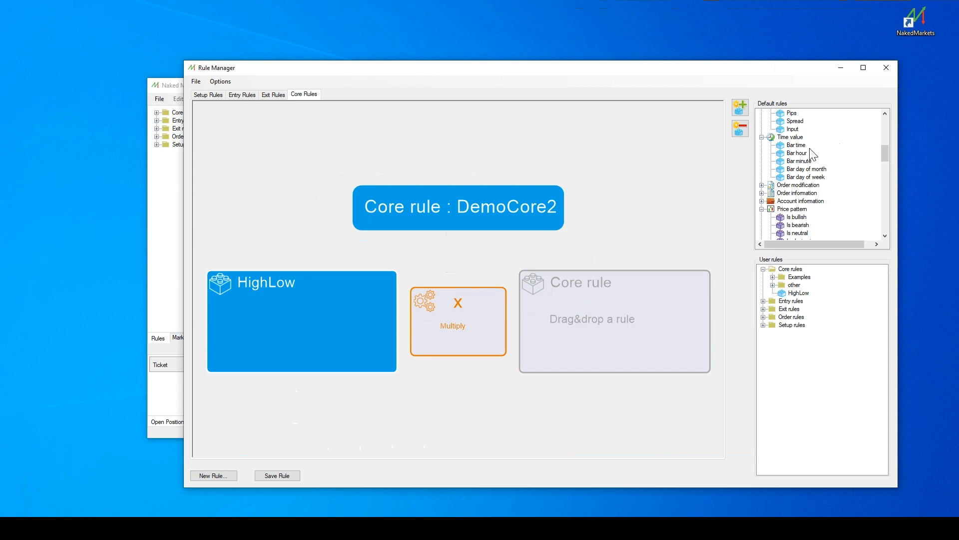
{"action": "left_click_drag", "start_coordinate": [793, 129], "coordinate": [645, 305]}
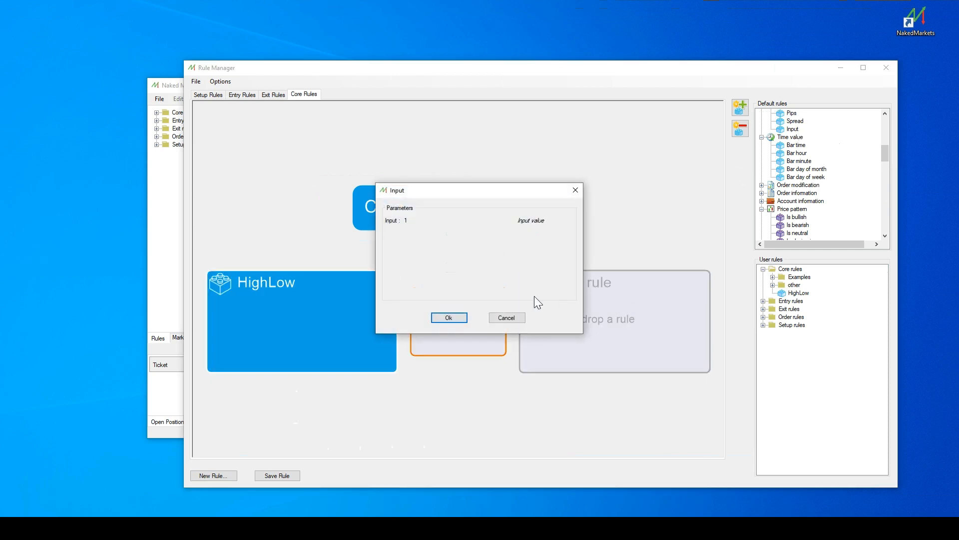
{"action": "left_click", "coordinate": [431, 221]}
{"action": "left_click", "coordinate": [485, 219]}
{"action": "left_click", "coordinate": [457, 318]}
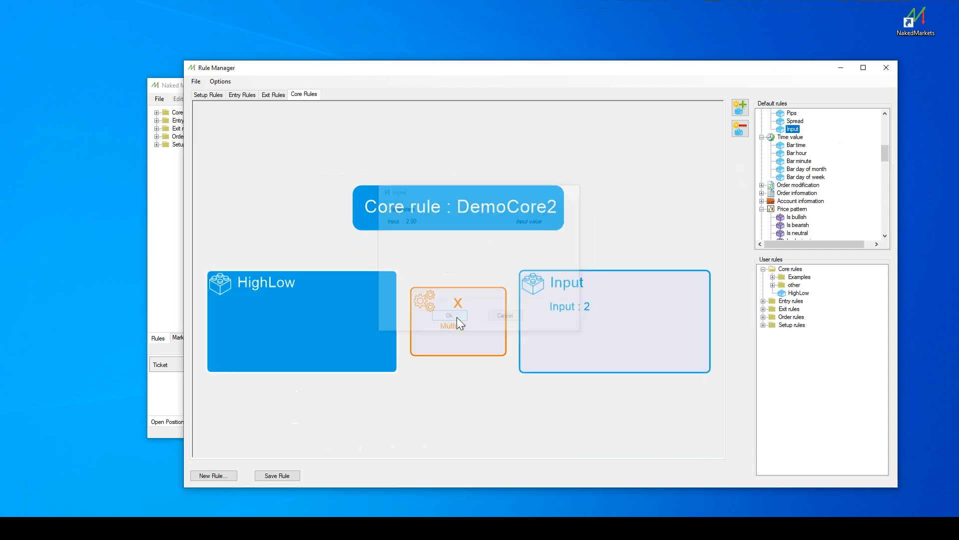
{"action": "double_click", "coordinate": [326, 310]}
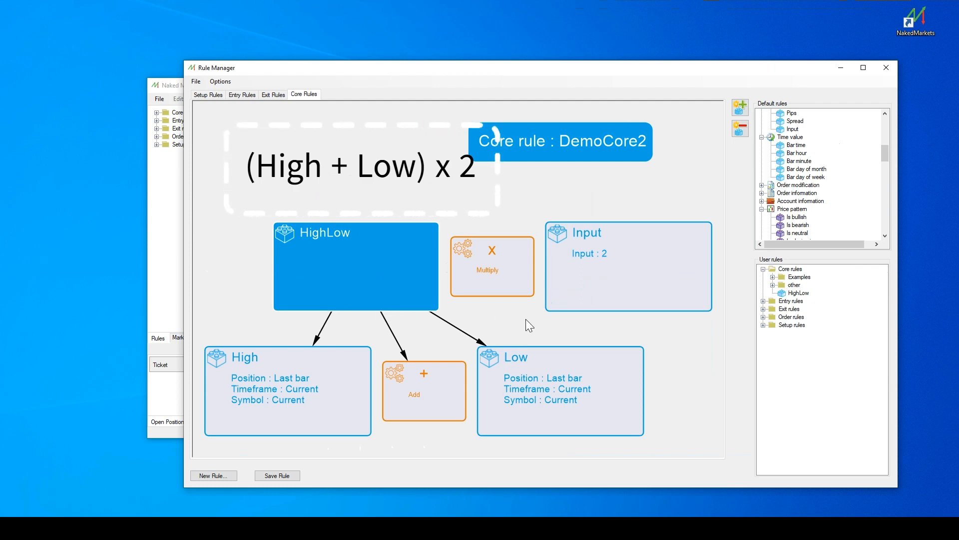